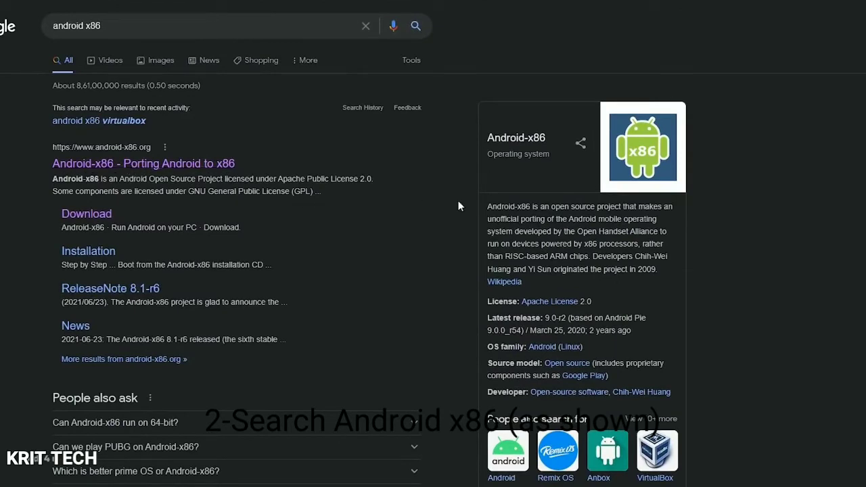
# Open the Android-x86 project website from the search results
pyautogui.moveTo(540, 206); pyautogui.dragTo(601, 206)
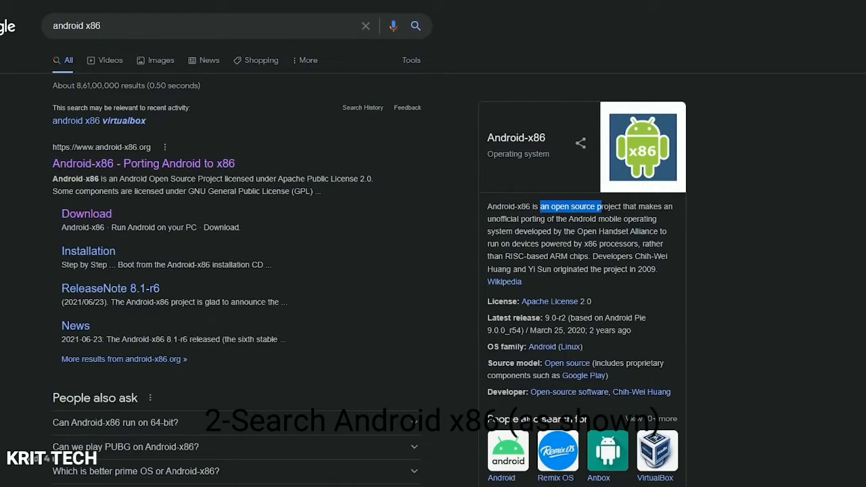
pyautogui.click(564, 203)
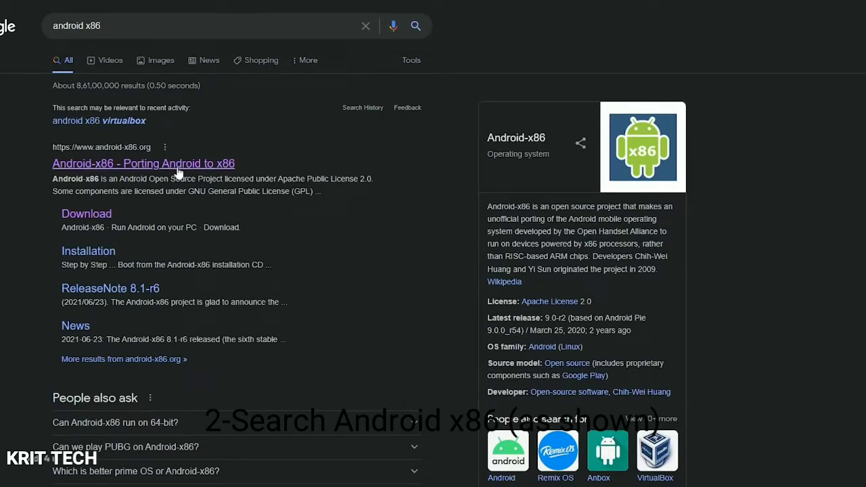
pyautogui.click(135, 166)
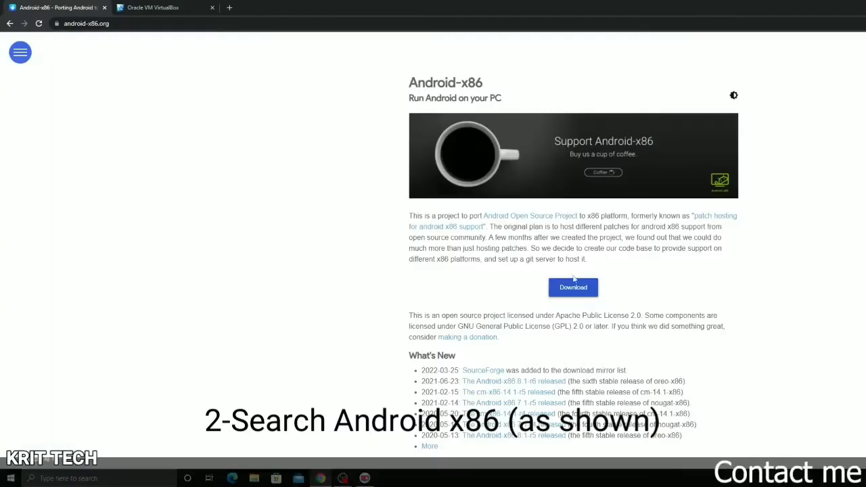
pyautogui.moveTo(605, 5); pyautogui.dragTo(332, 12)
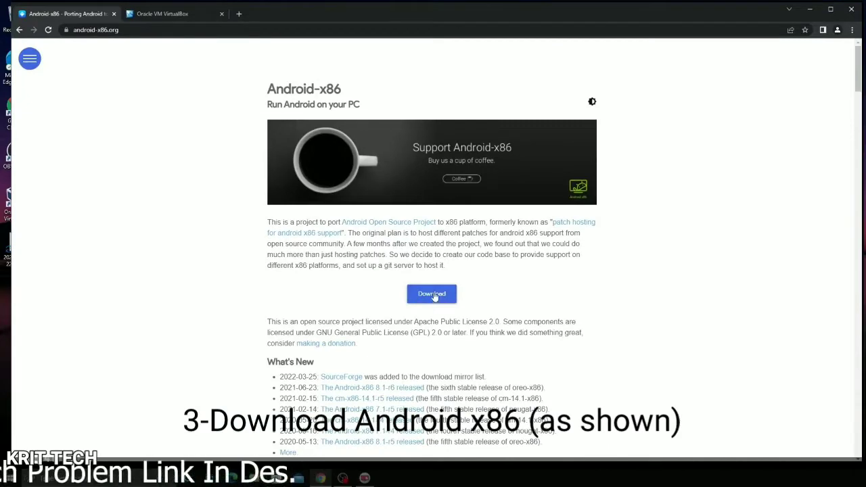
# Start downloading the Android-x86 64-bit ISO file, version 9.0-r2, from the FossHub mirror, and cancel that download
pyautogui.click(435, 296)
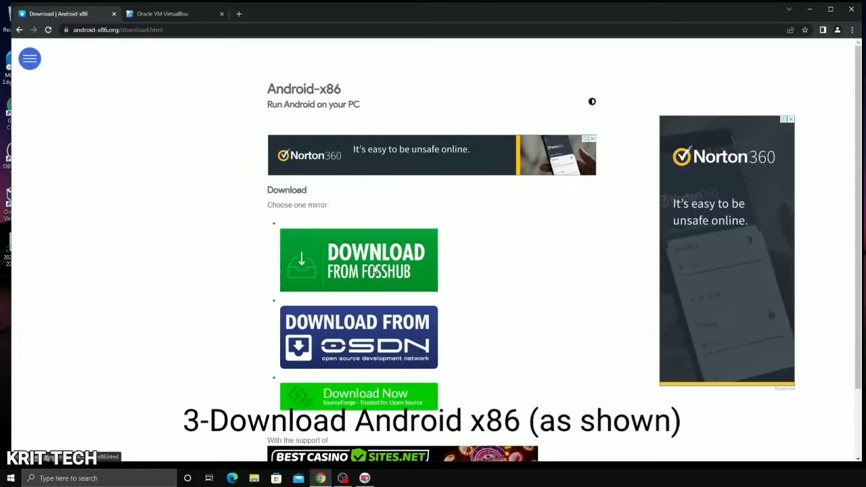
pyautogui.click(374, 270)
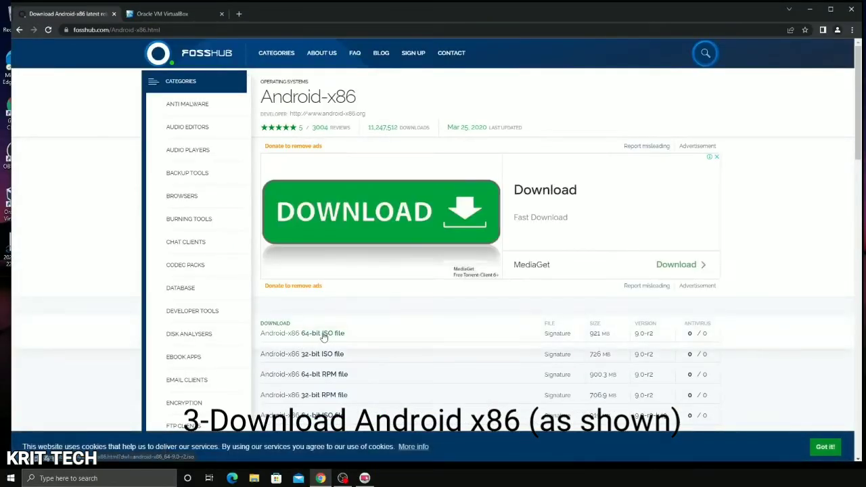
pyautogui.click(319, 334)
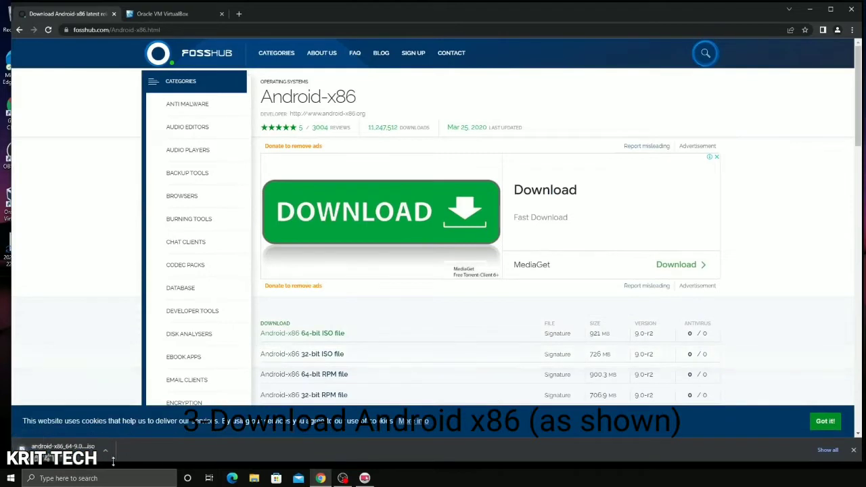
pyautogui.click(104, 451)
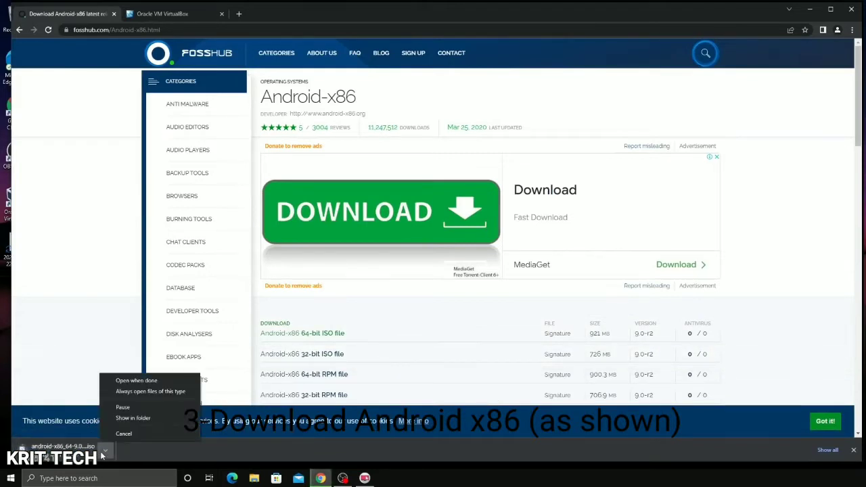
pyautogui.click(134, 435)
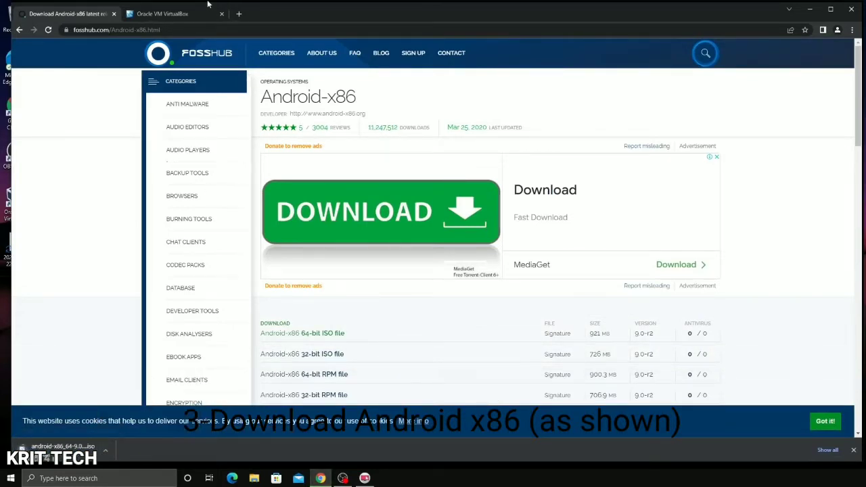
# View the VirtualBox website, and switch to File Explorer to view the drives under This PC
pyautogui.click(163, 13)
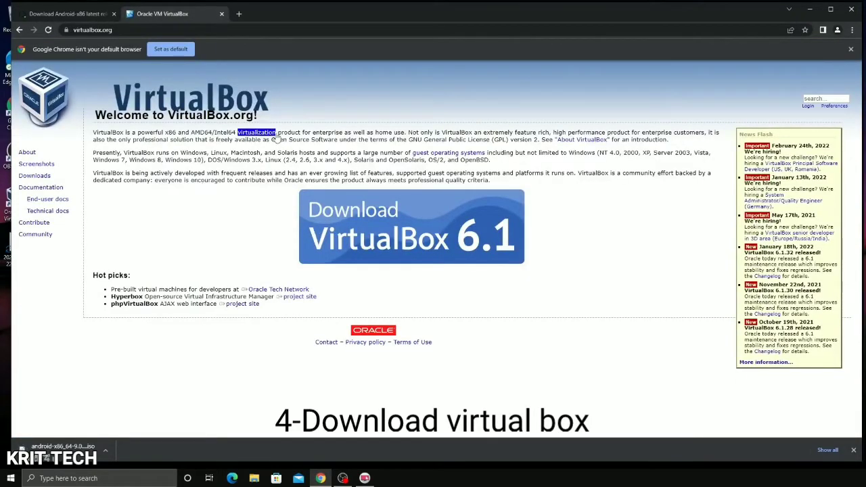
pyautogui.click(808, 9)
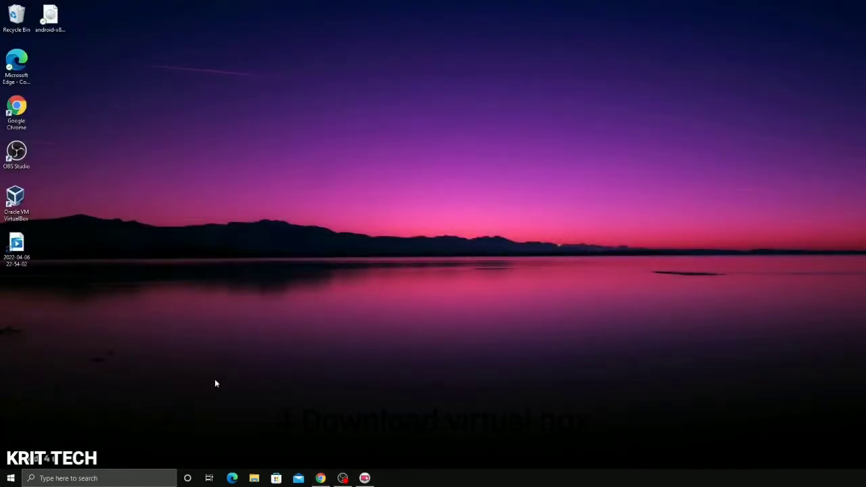
pyautogui.click(254, 478)
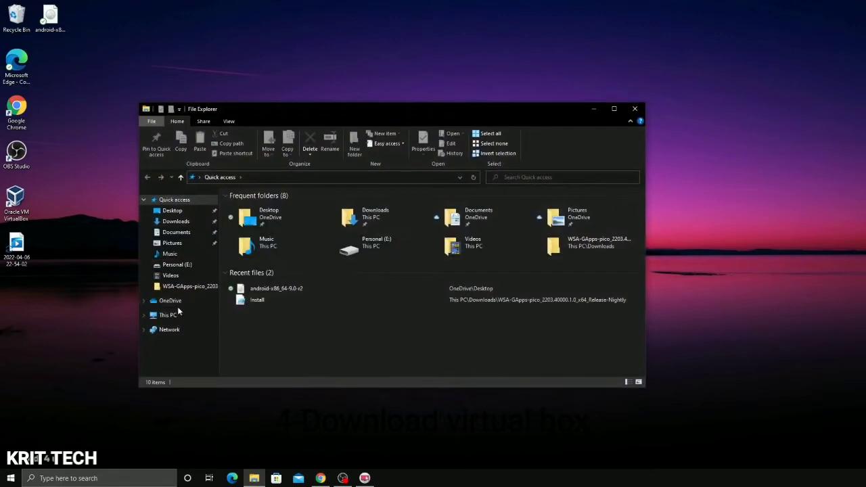
pyautogui.click(176, 313)
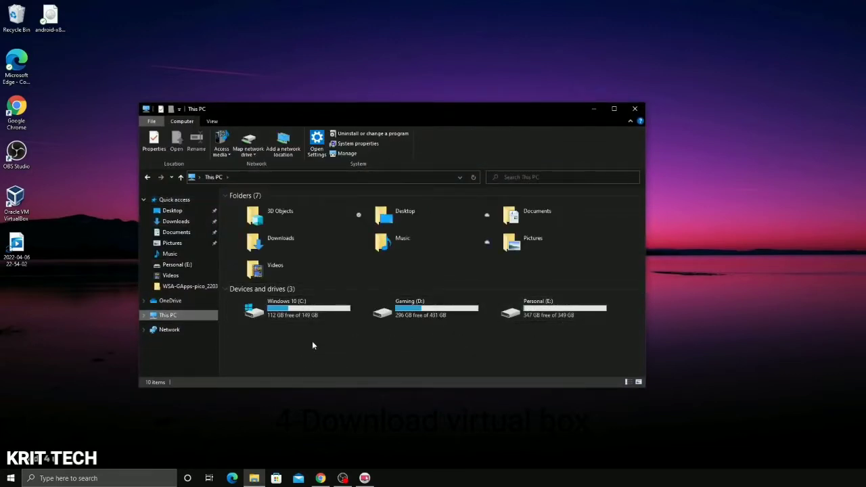
# In Disk Management, shrink the Personal (E:) volume by 30000 MB and format the freed space as a new volume
pyautogui.rightClick(11, 478)
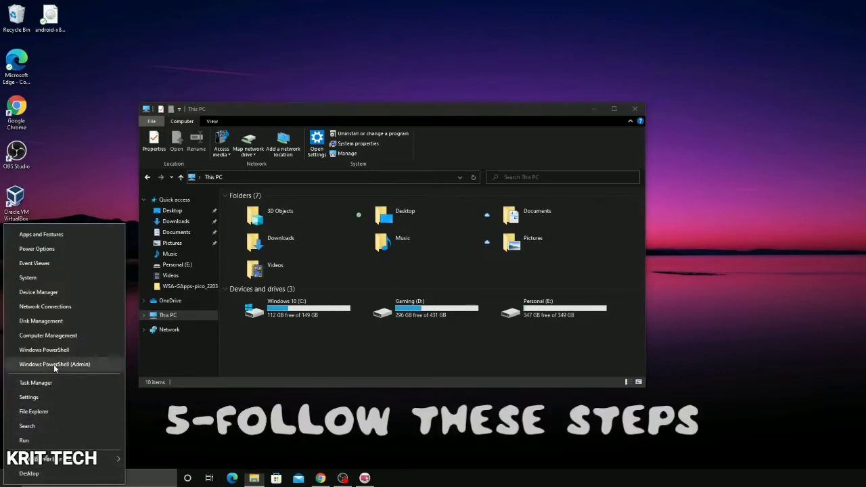
pyautogui.click(56, 321)
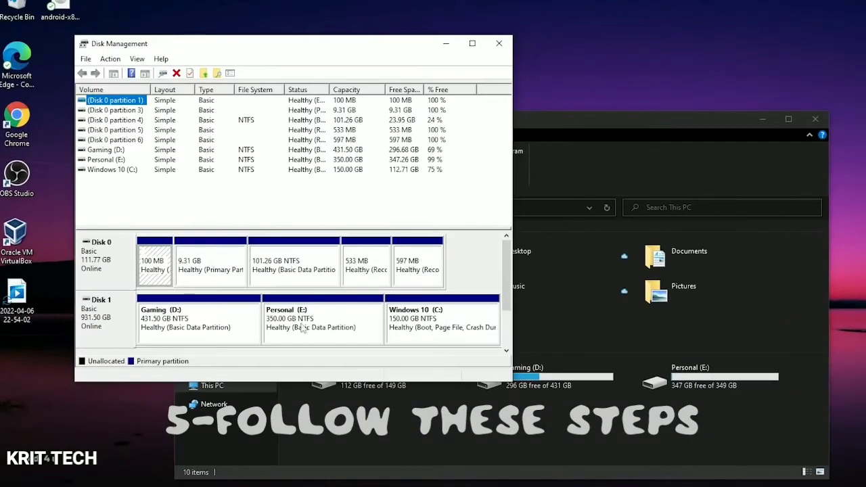
pyautogui.click(239, 271)
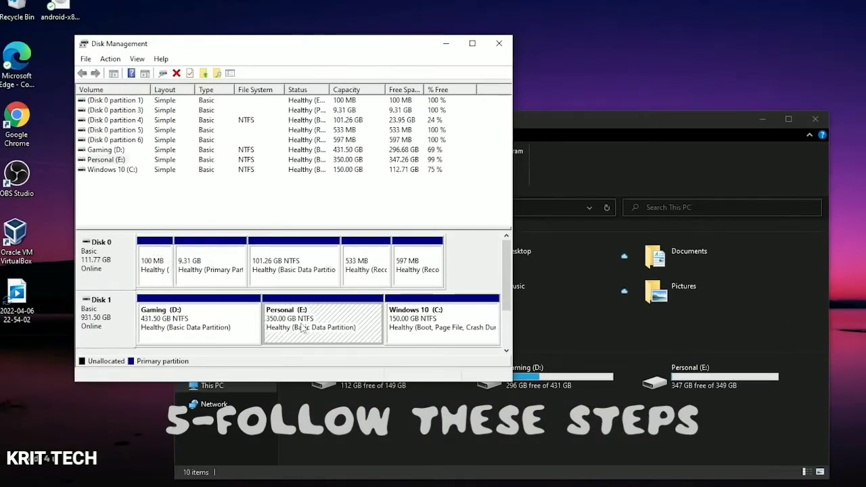
pyautogui.rightClick(238, 270)
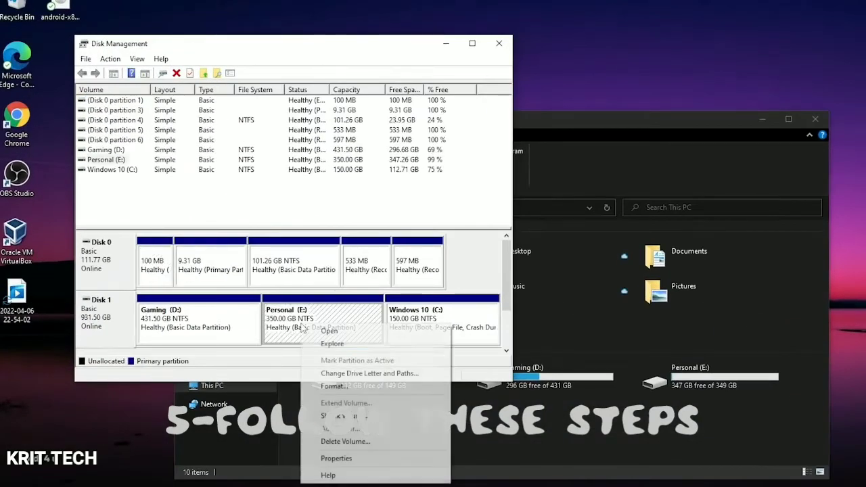
pyautogui.click(355, 417)
pyautogui.write('30000')
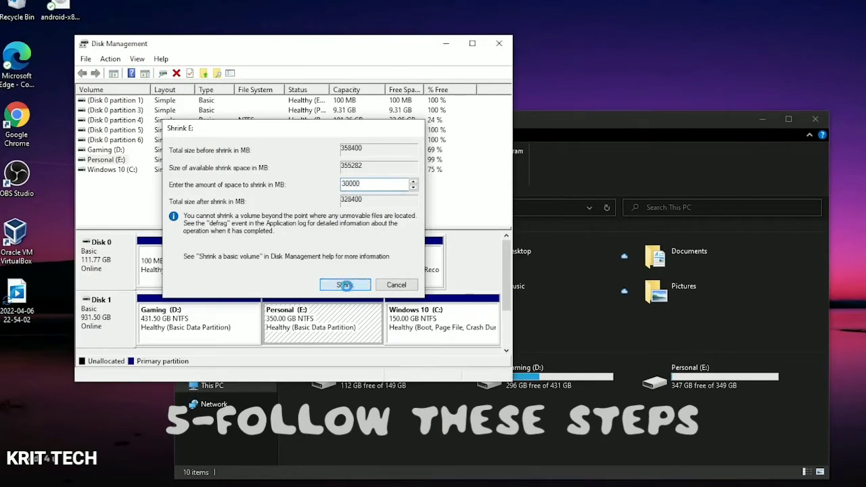
pyautogui.click(345, 285)
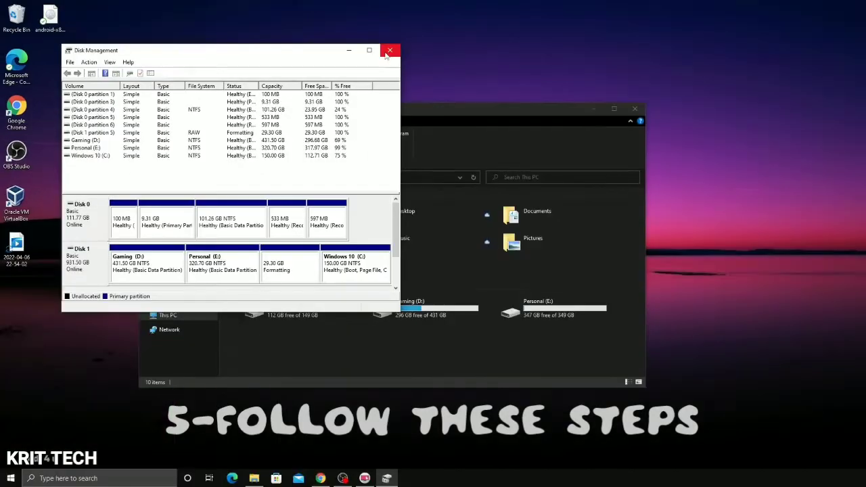
pyautogui.click(390, 51)
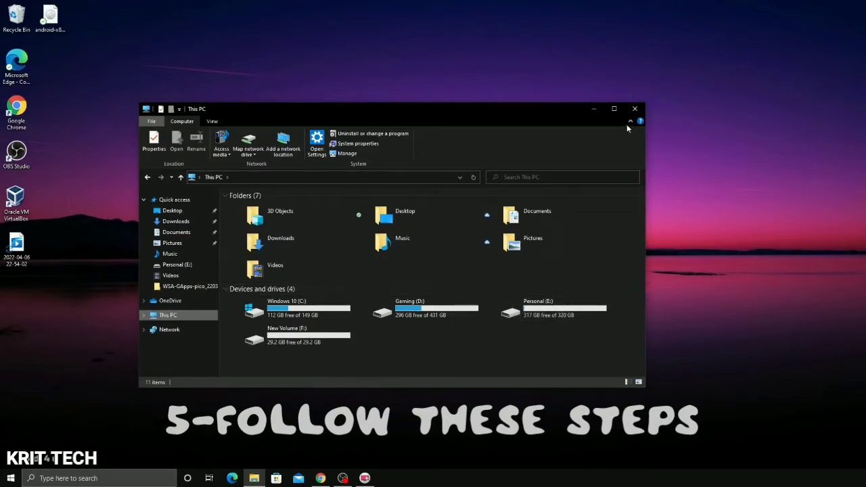
pyautogui.click(637, 109)
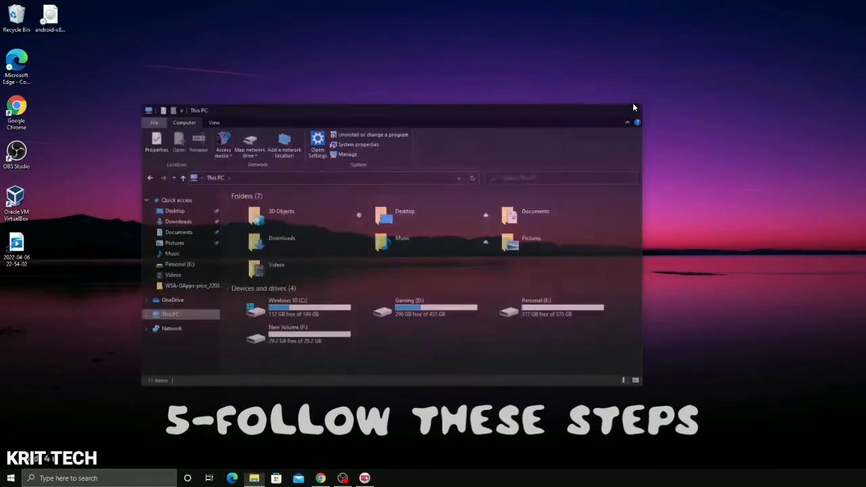
# Open VirtualBox and define a new virtual machine named android, with Windows 7 (64-bit) as its version and 2048 MB of memory
pyautogui.doubleClick(16, 203)
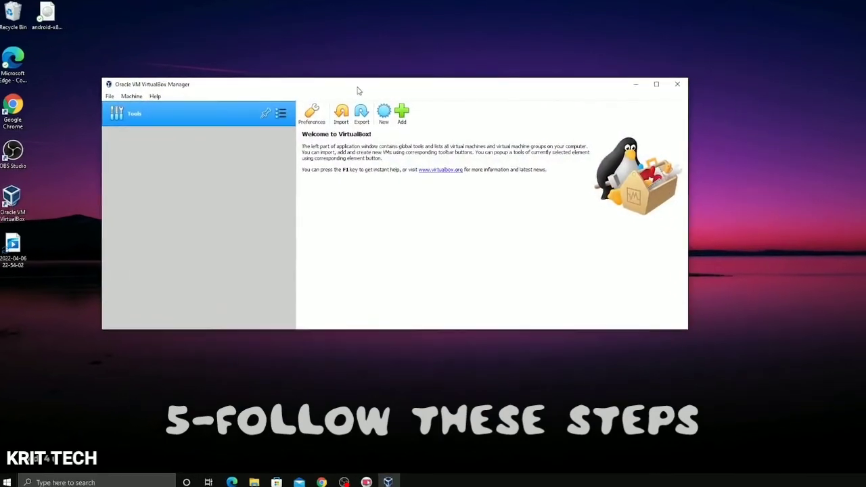
pyautogui.click(126, 97)
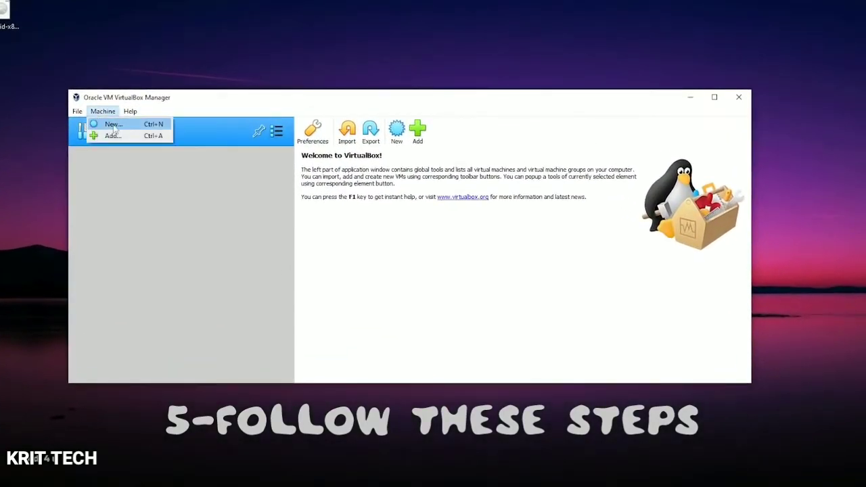
pyautogui.click(113, 124)
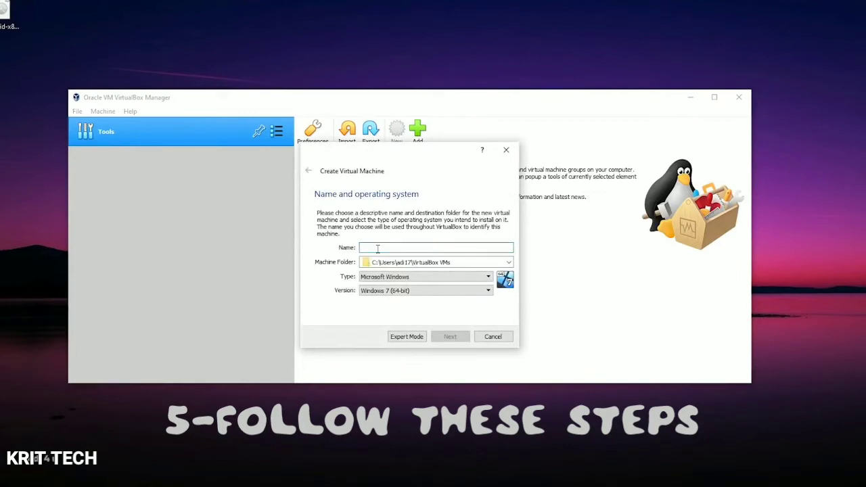
pyautogui.write('s')
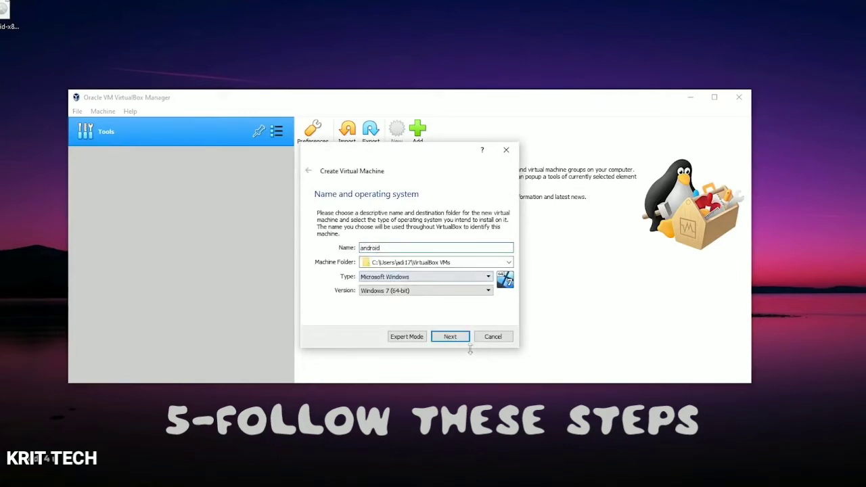
pyautogui.click(451, 337)
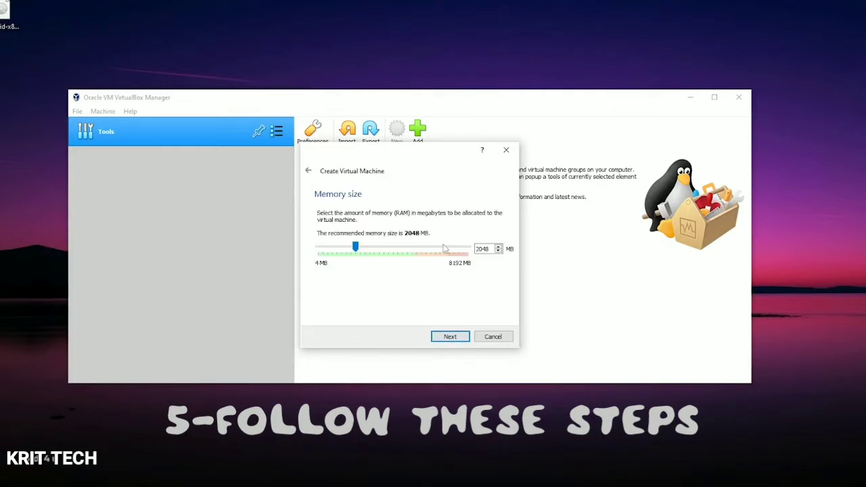
pyautogui.click(451, 337)
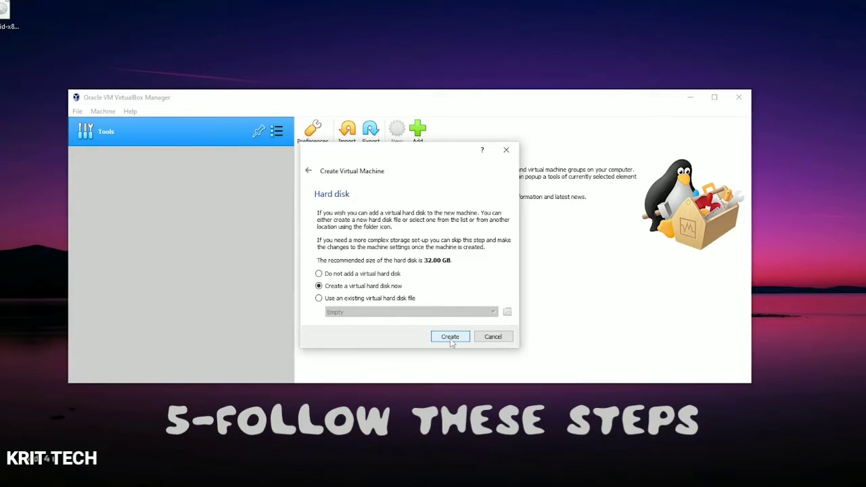
# Add a new virtual hard disk of type VDI (VirtualBox Disk Image) with dynamically allocated storage
pyautogui.click(450, 337)
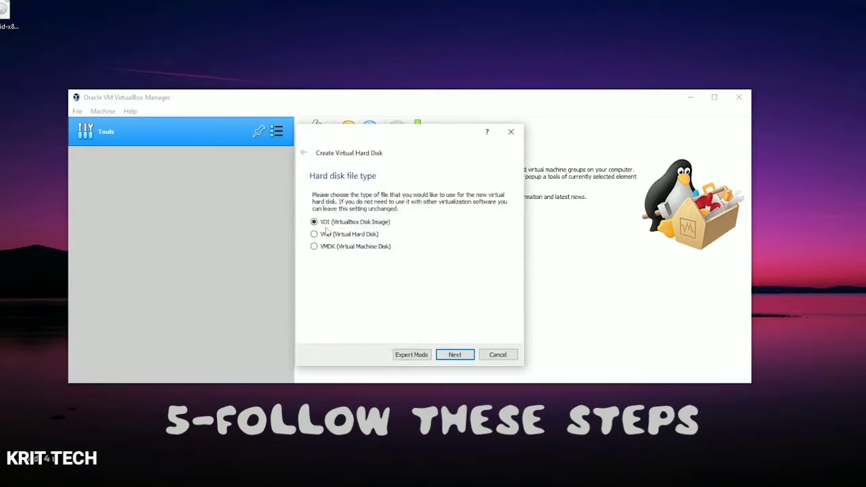
pyautogui.click(449, 353)
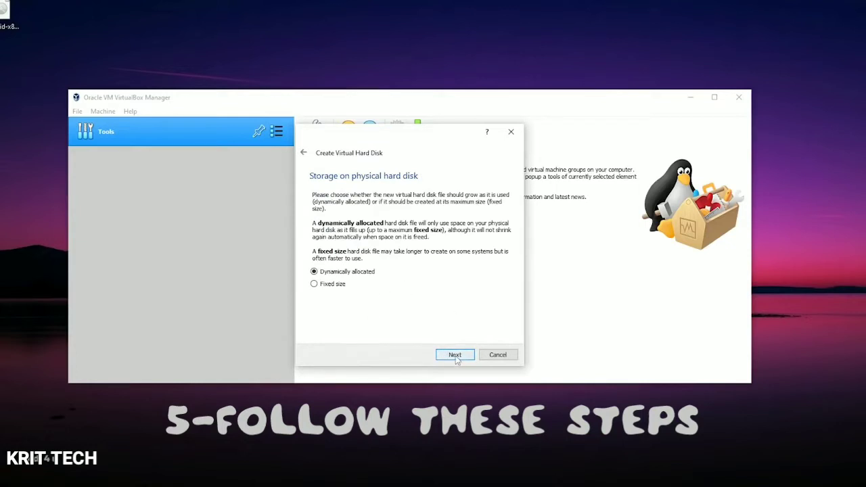
pyautogui.click(457, 358)
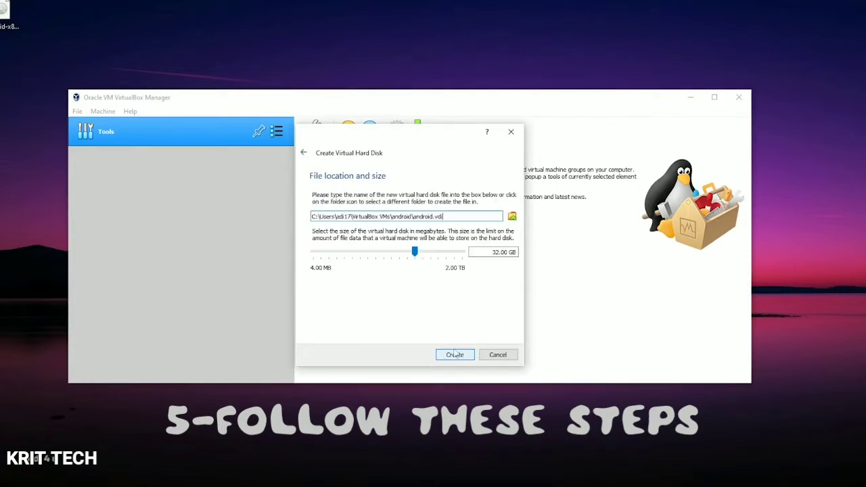
# Store the virtual hard disk as android on New Volume (F:), reduce its size to about 28.85 GB, and create it
pyautogui.click(513, 217)
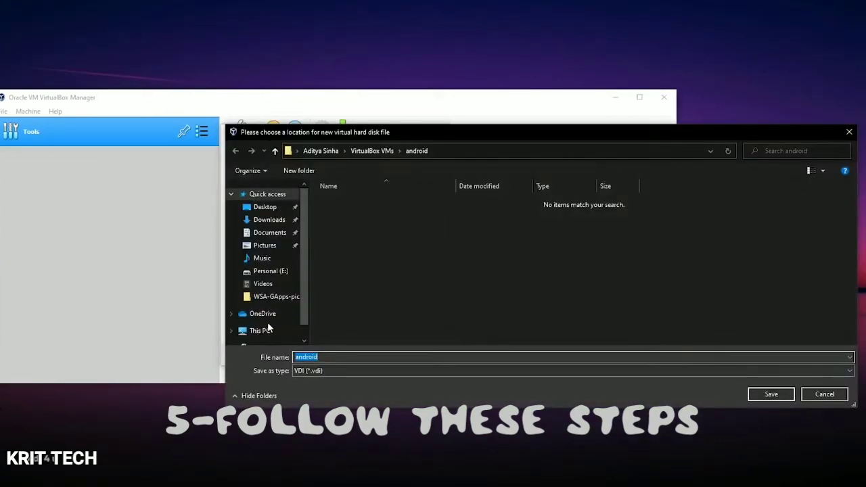
pyautogui.click(267, 328)
pyautogui.scroll(-1, 406, 311)
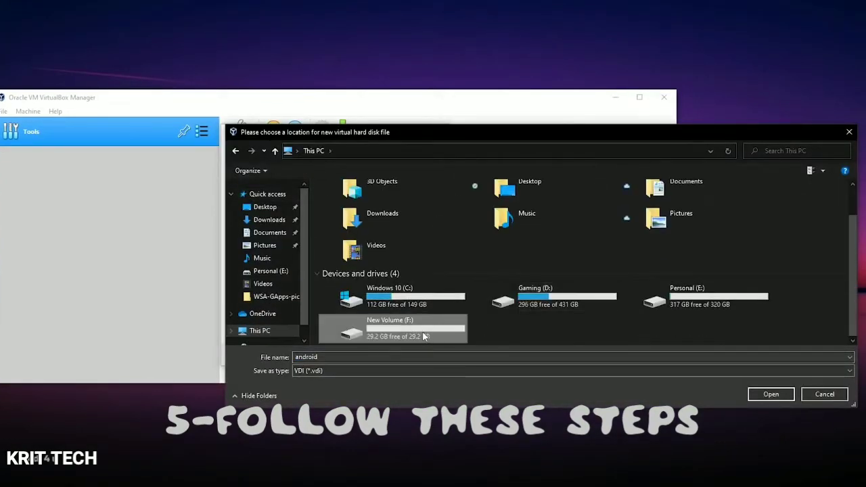
pyautogui.click(769, 395)
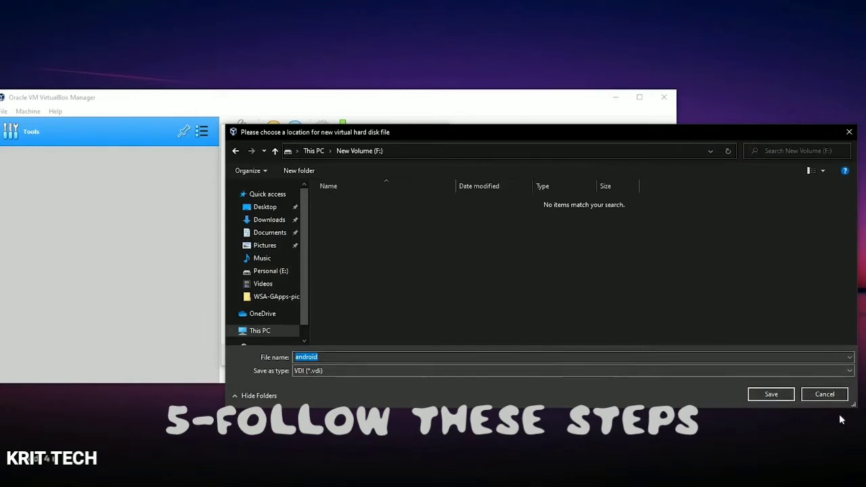
pyautogui.click(771, 394)
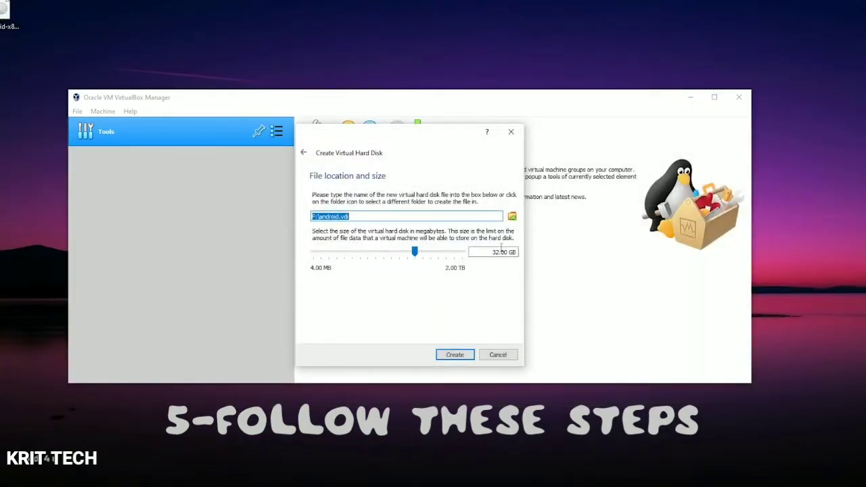
pyautogui.moveTo(415, 252)
pyautogui.mouseDown()
pyautogui.moveTo(398, 252)
pyautogui.moveTo(413, 252)
pyautogui.mouseUp()
pyautogui.click(460, 356)
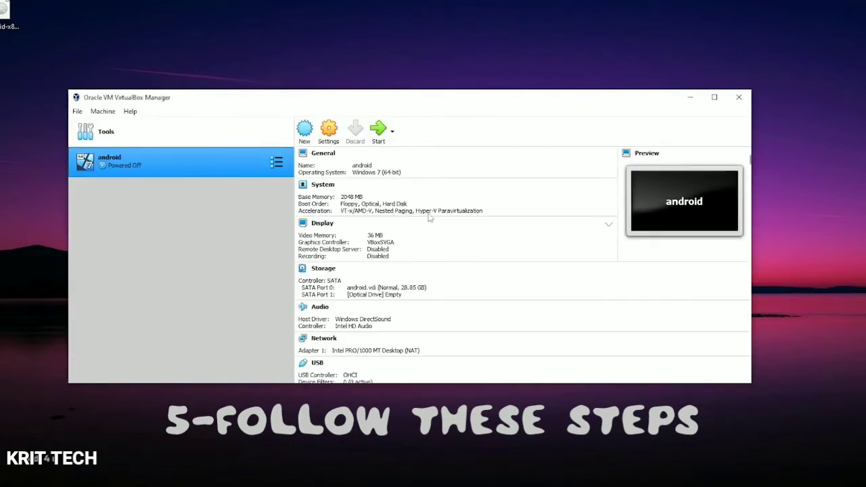
# In the android machine's storage settings, load the android-x86_64-9.0-r2 disc image from the Desktop into the empty optical drive
pyautogui.click(329, 128)
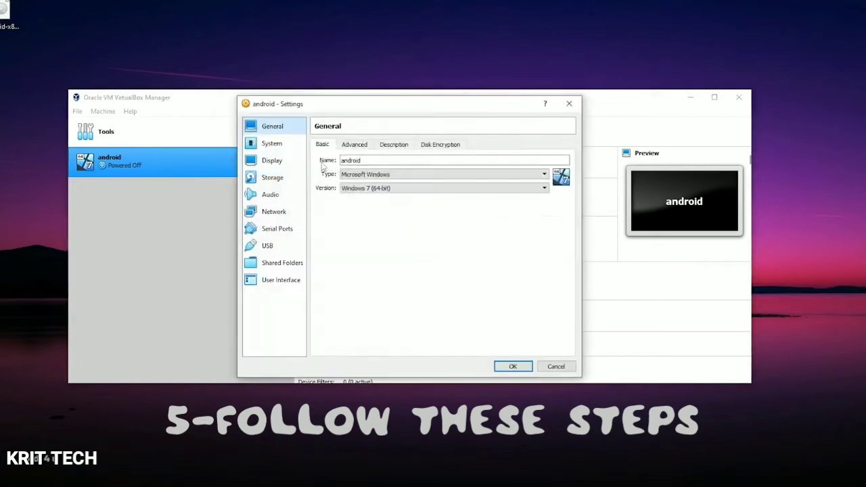
pyautogui.click(272, 179)
pyautogui.click(348, 182)
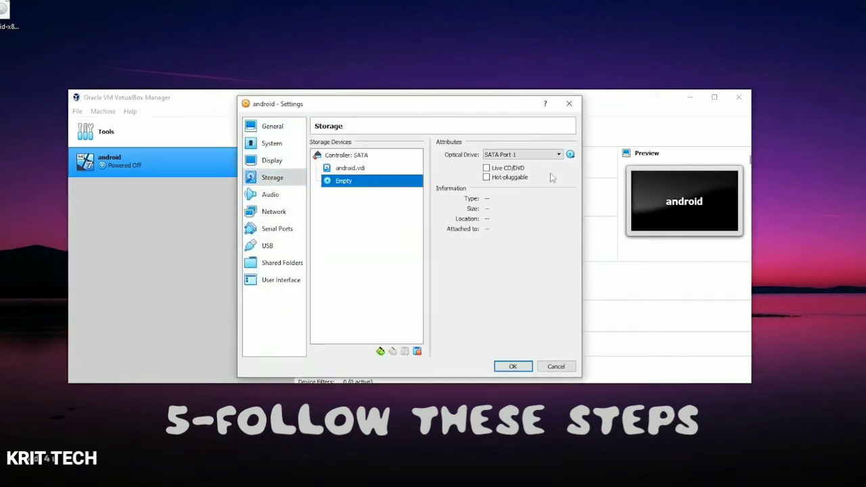
pyautogui.click(571, 154)
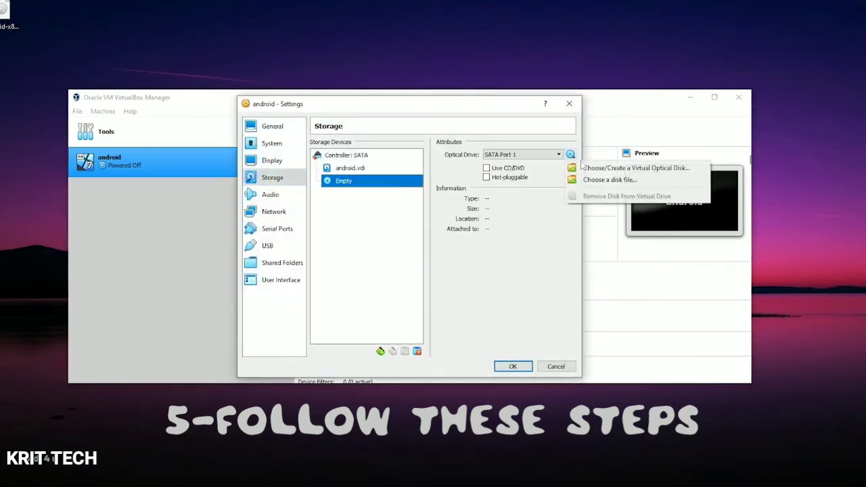
pyautogui.click(661, 170)
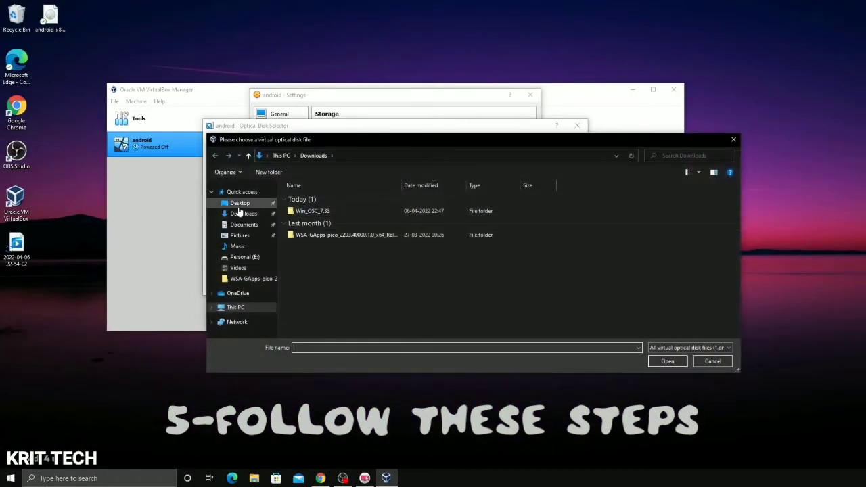
pyautogui.click(238, 205)
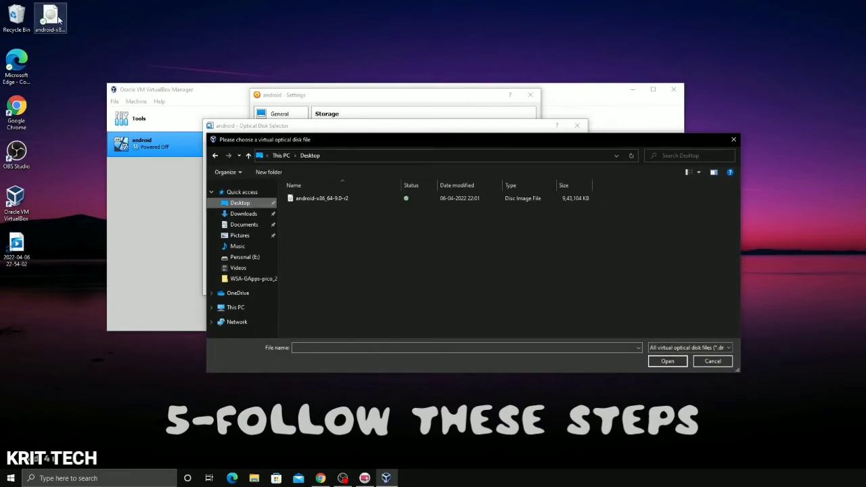
pyautogui.click(58, 21)
pyautogui.click(339, 198)
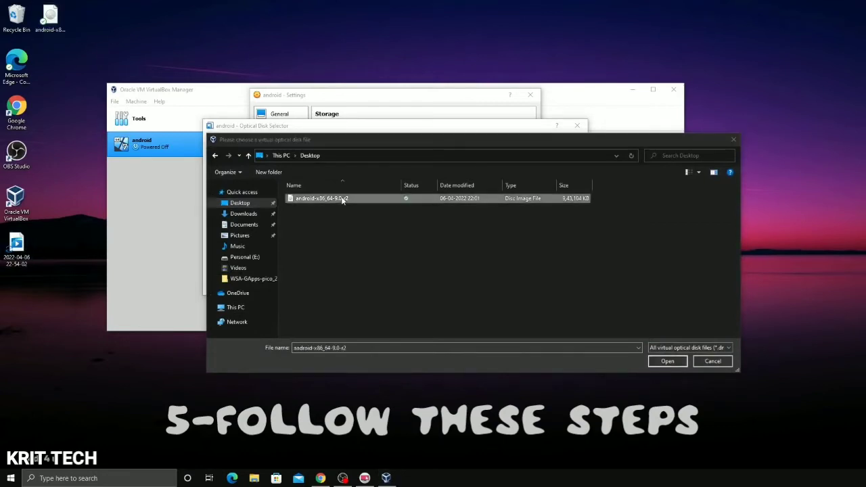
pyautogui.click(668, 362)
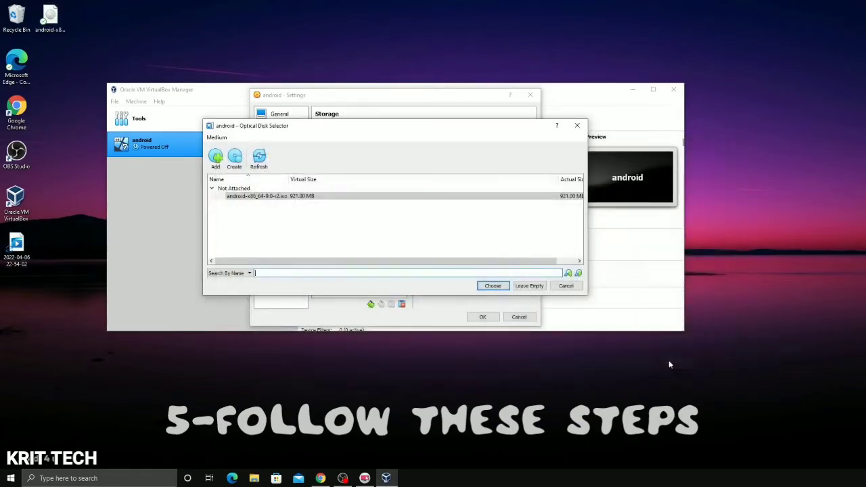
pyautogui.click(493, 285)
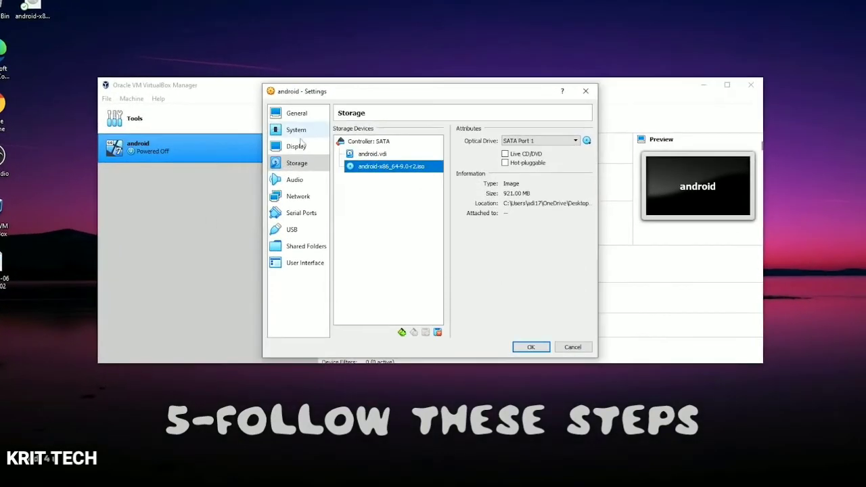
# Assign 2 processors to the android virtual machine and save its settings
pyautogui.click(303, 131)
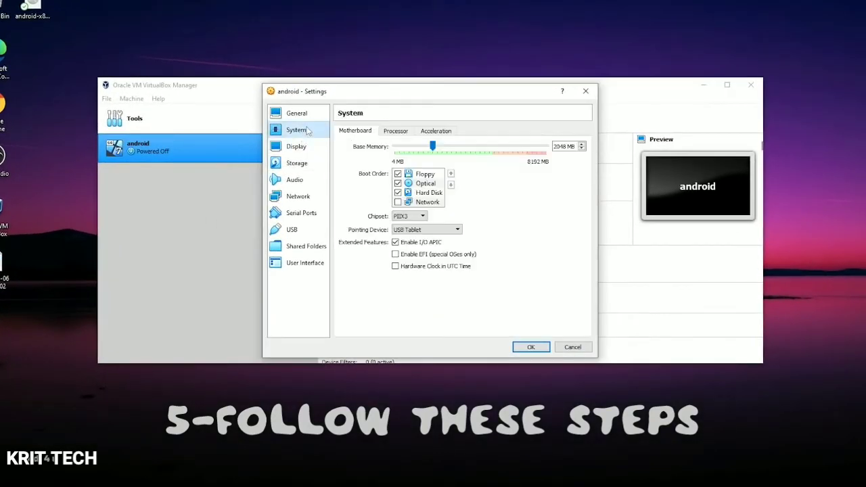
pyautogui.click(396, 132)
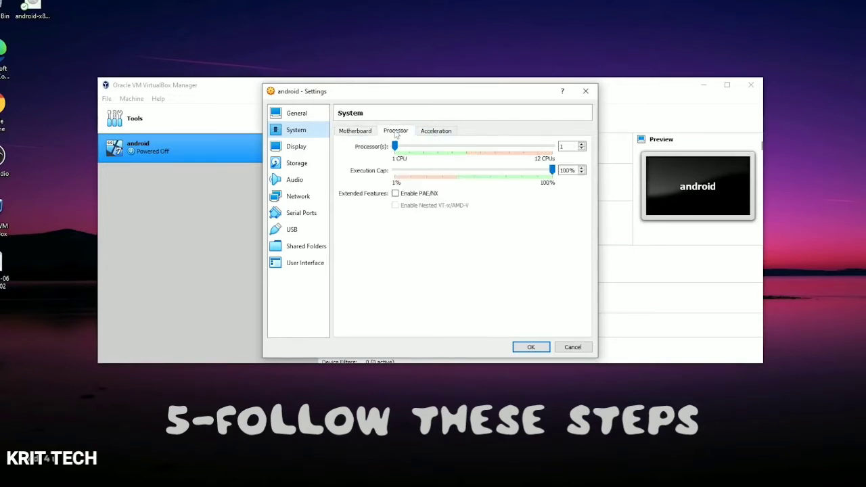
pyautogui.click(418, 148)
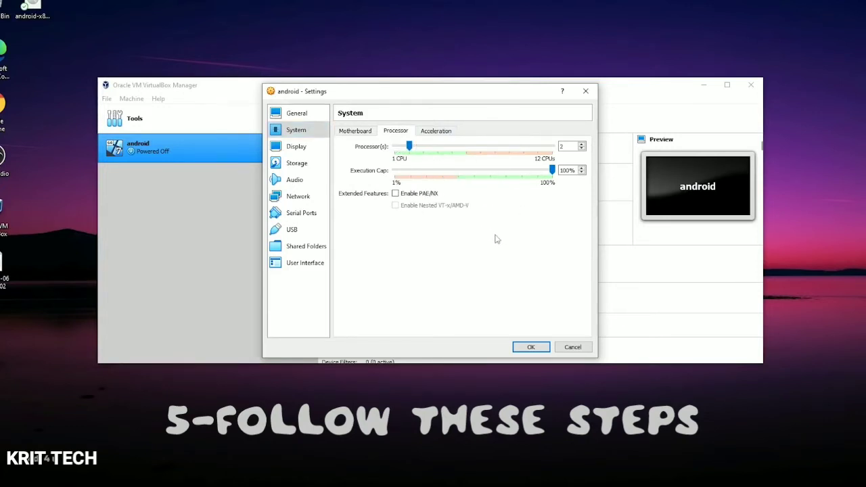
pyautogui.click(533, 348)
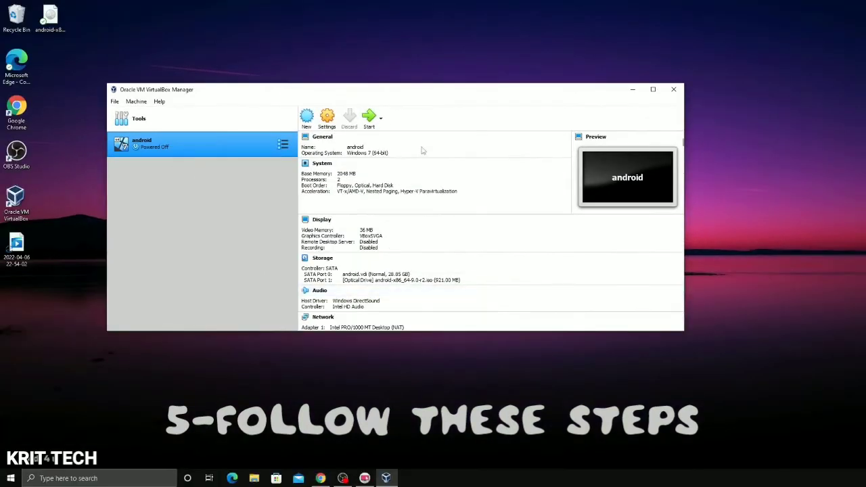
# Start the android virtual machine and boot into Installation - Install Android-x86 to harddisk
pyautogui.click(369, 119)
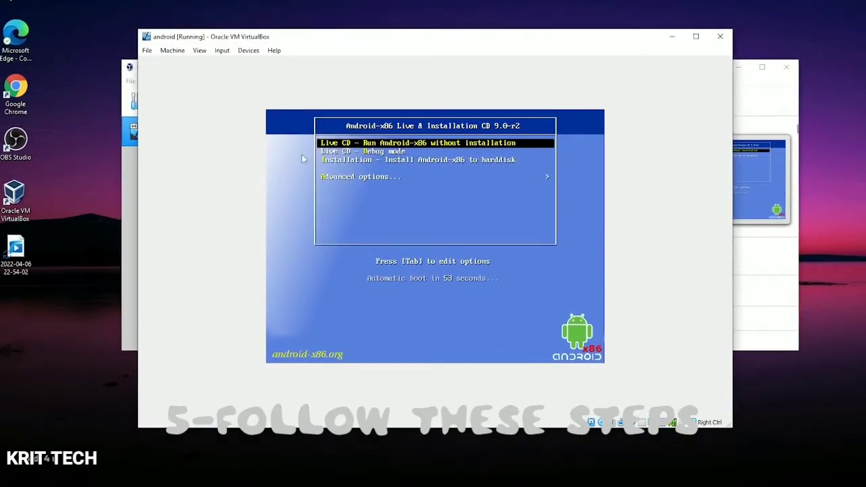
pyautogui.press('Down')
pyautogui.press('Down')
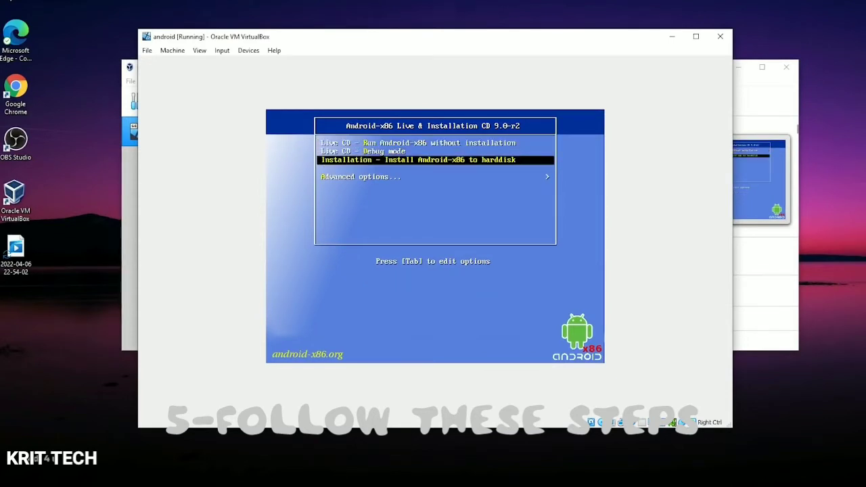
pyautogui.press('Return')
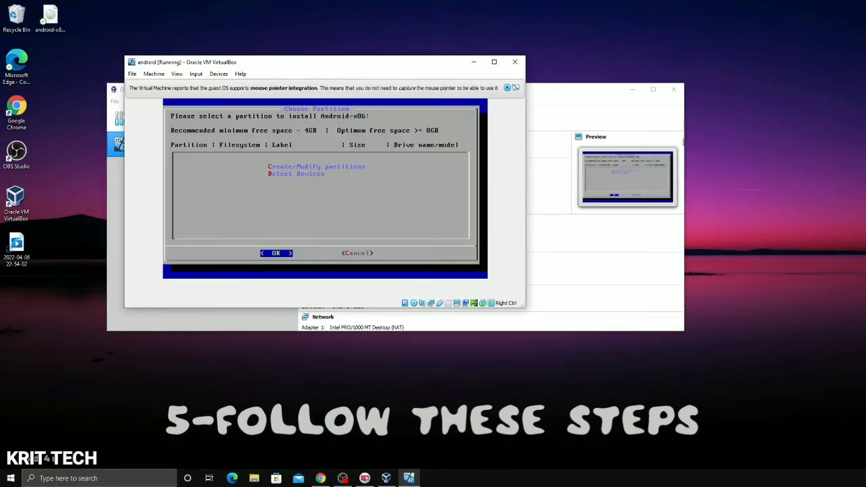
# Choose to create or modify partitions for the Android-x86 installation, without using GPT
pyautogui.press('Down')
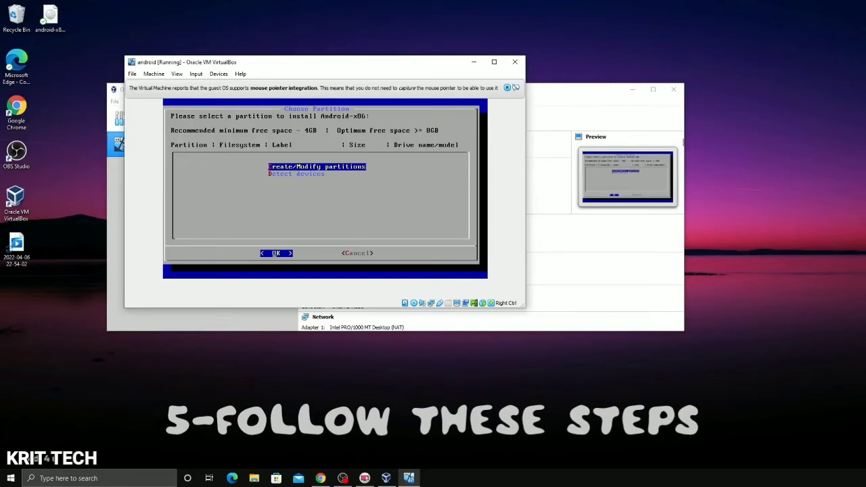
pyautogui.press('Return')
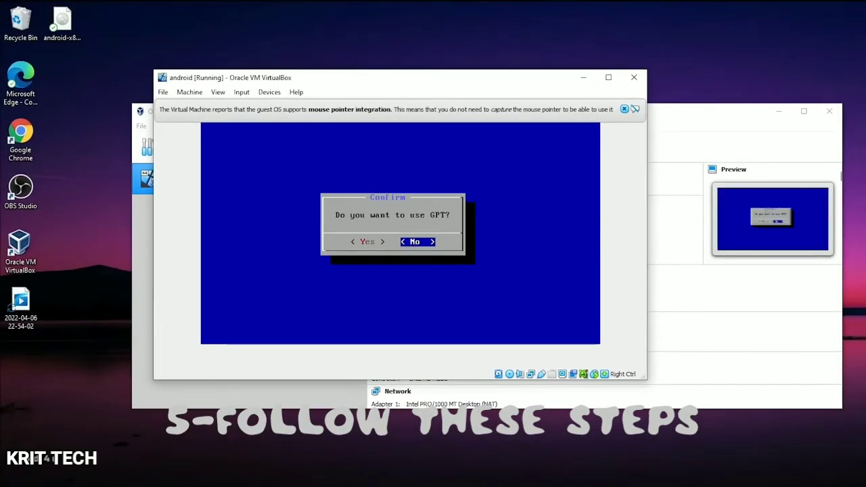
pyautogui.press('Return')
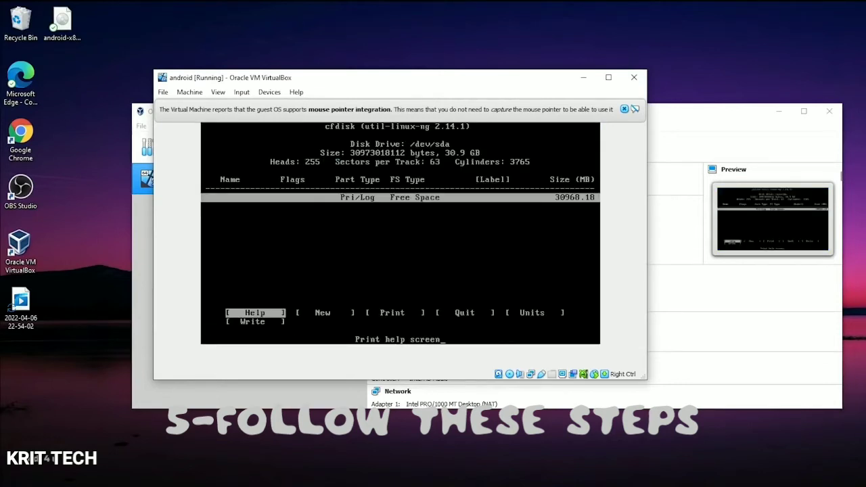
# Create a new primary partition in cfdisk that takes up all the free space on /dev/sda
pyautogui.press('Right')
pyautogui.press('Return')
pyautogui.press('Return')
pyautogui.press('Return')
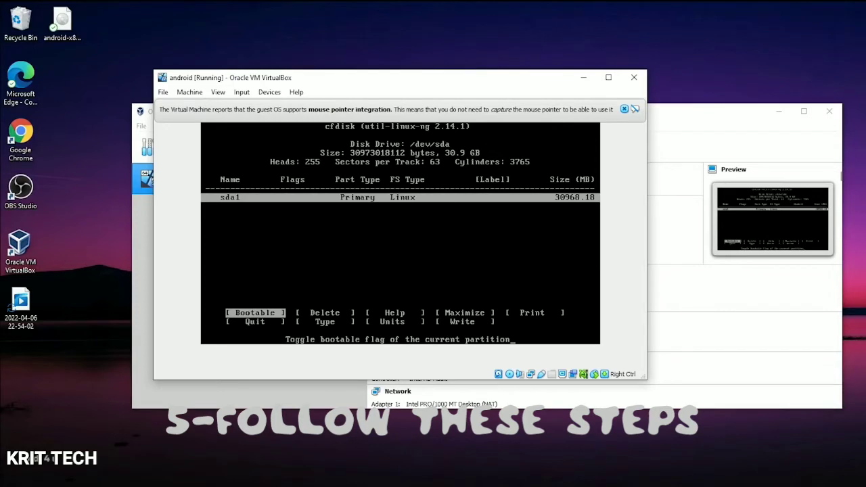
# Write the new partition table to the disk and confirm the write with yes
pyautogui.press('Right')
pyautogui.press('Right')
pyautogui.press('Right')
pyautogui.press('Right')
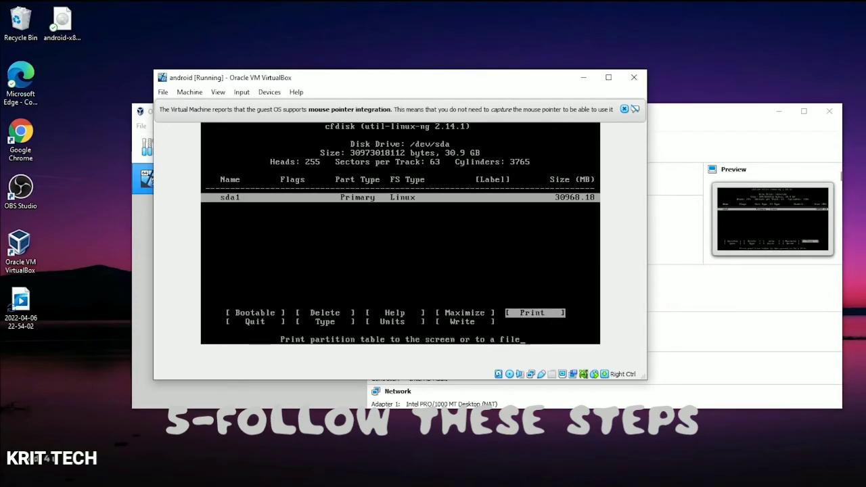
pyautogui.press('Left')
pyautogui.press('Left')
pyautogui.press('Right')
pyautogui.press('Right')
pyautogui.press('Right')
pyautogui.press('Right')
pyautogui.press('Right')
pyautogui.press('Right')
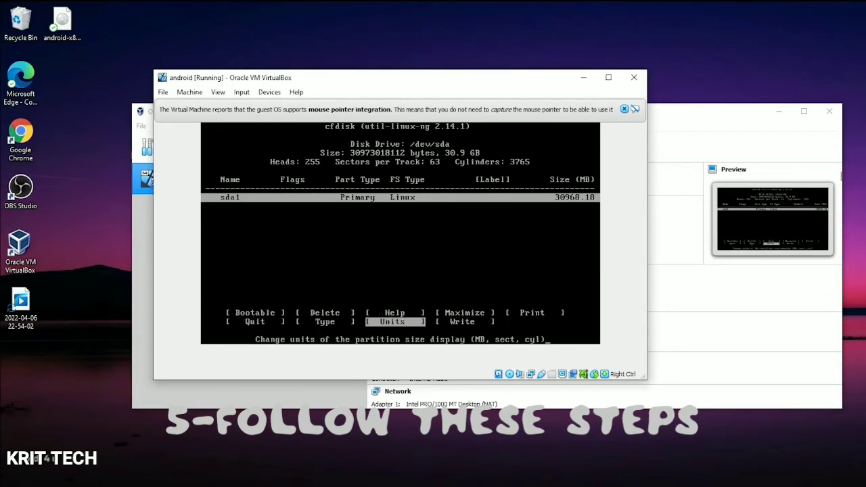
pyautogui.press('Return')
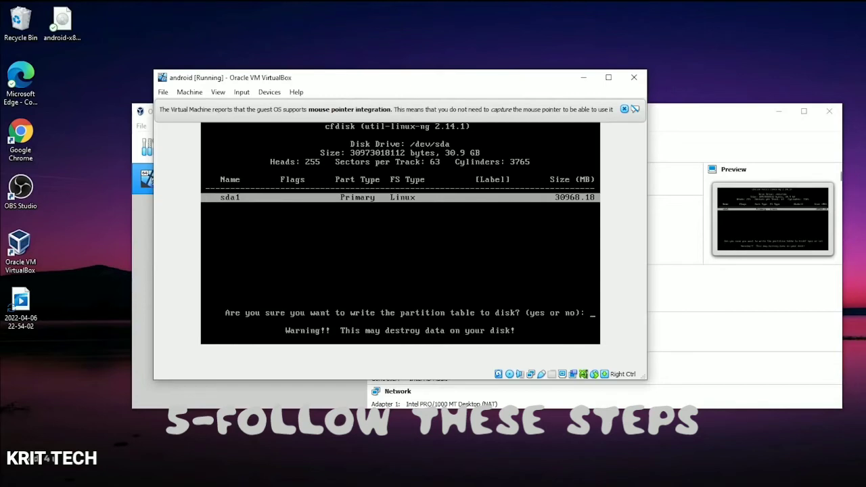
pyautogui.press('Return')
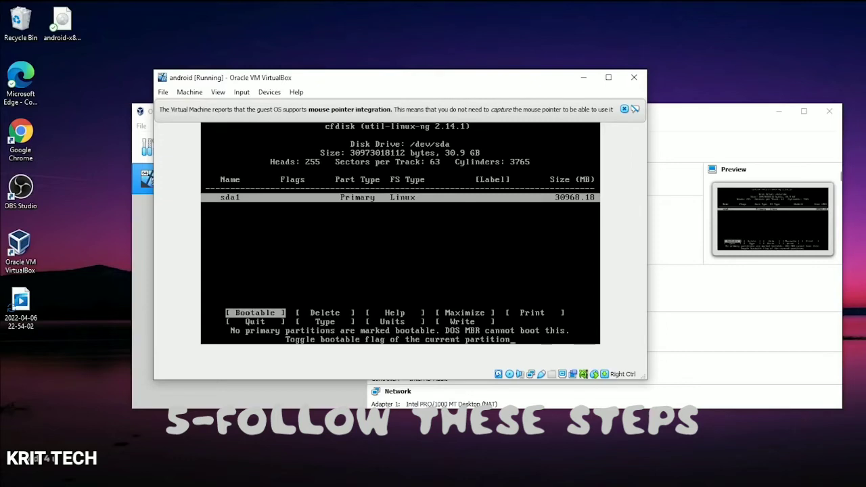
# Quit cfdisk to return to the installer's partition selection
pyautogui.press('Right')
pyautogui.press('Right')
pyautogui.press('Right')
pyautogui.press('Right')
pyautogui.press('Right')
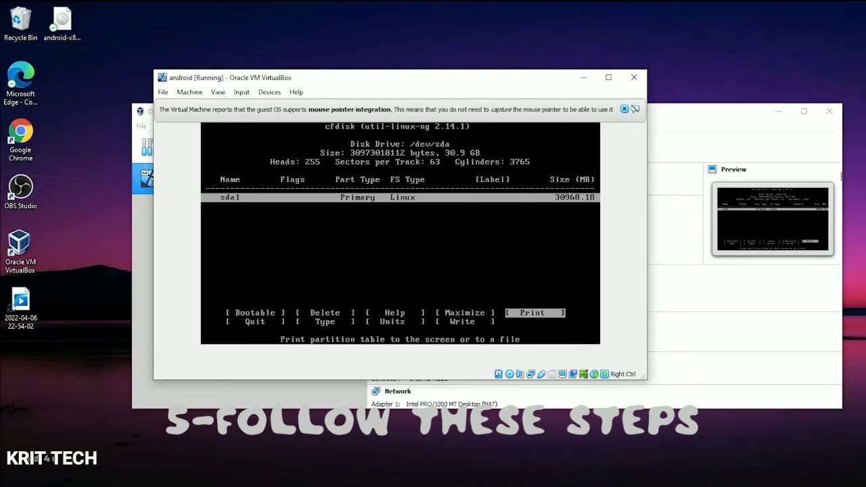
pyautogui.press('Return')
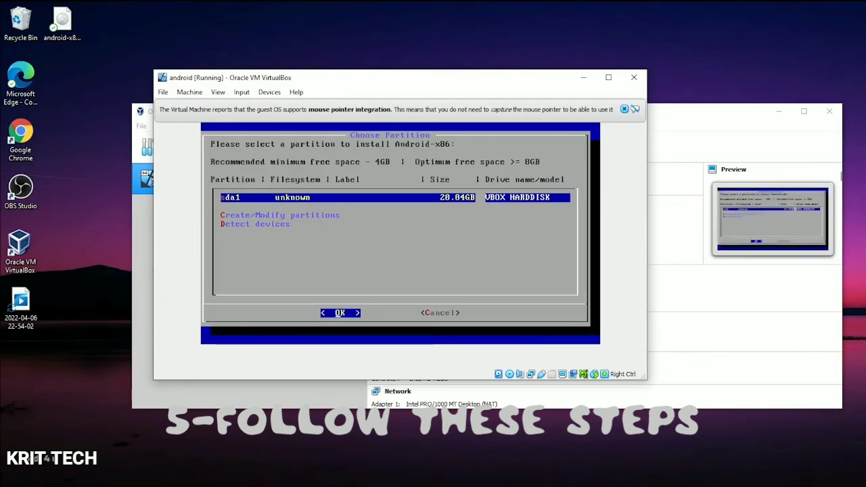
# Select sda1 as the installation partition and format it as ext4, confirming the loss of its data
pyautogui.press('Return')
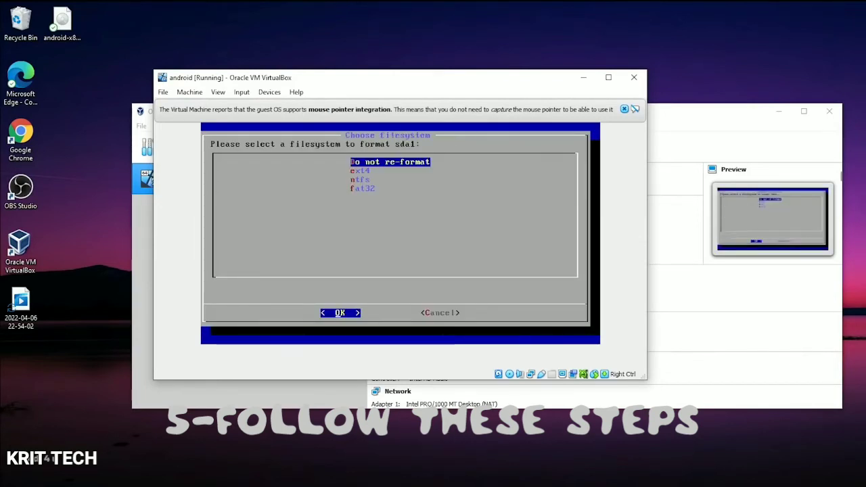
pyautogui.press('Down')
pyautogui.press('Return')
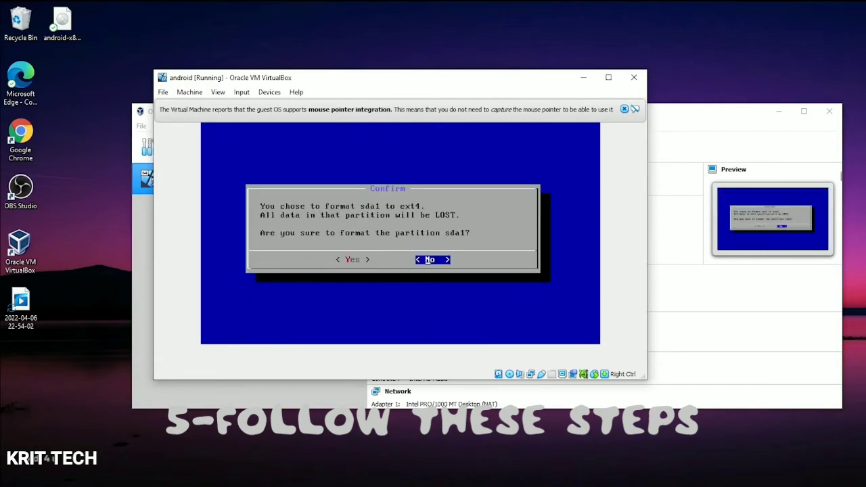
pyautogui.press('Left')
pyautogui.press('Return')
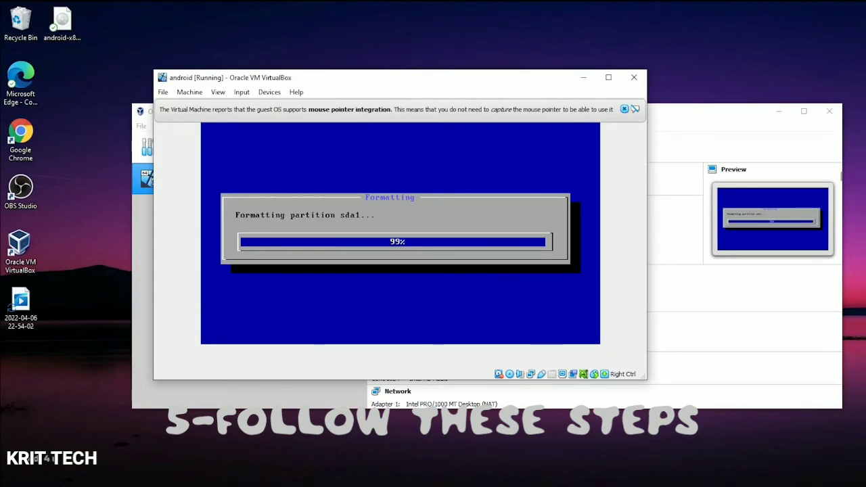
# Install the GRUB boot loader and have the /system directory installed as read-write
pyautogui.press('Left')
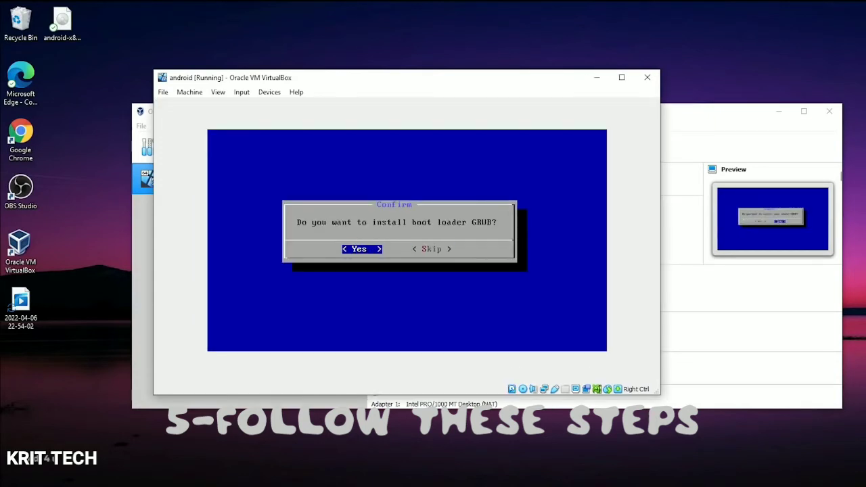
pyautogui.press('Return')
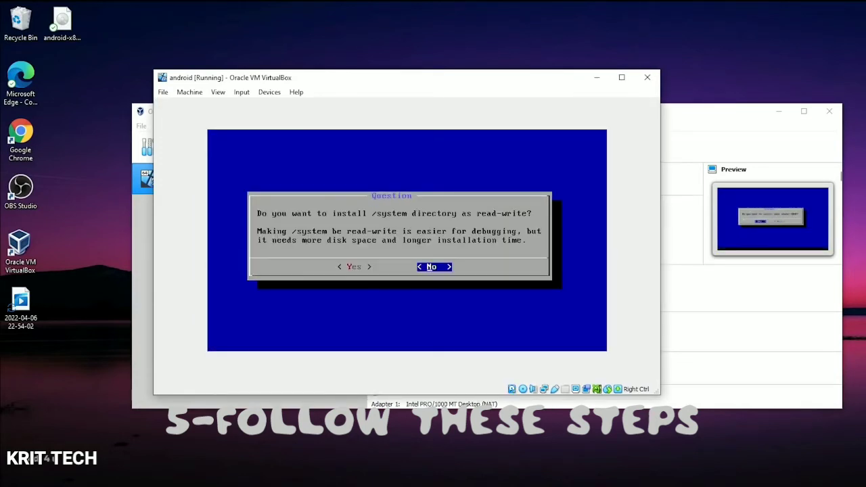
pyautogui.press('Left')
pyautogui.press('Return')
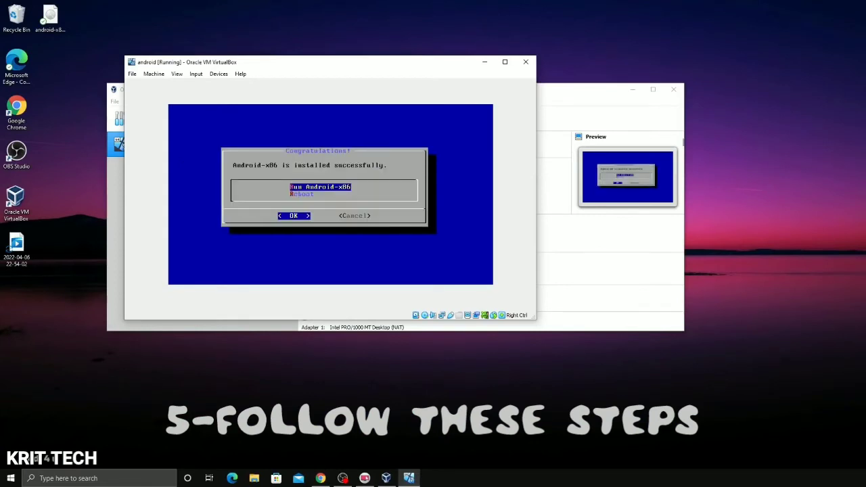
# Run the installed Android-x86, start its initial setup and skip the Wi-Fi connection
pyautogui.press('Return')
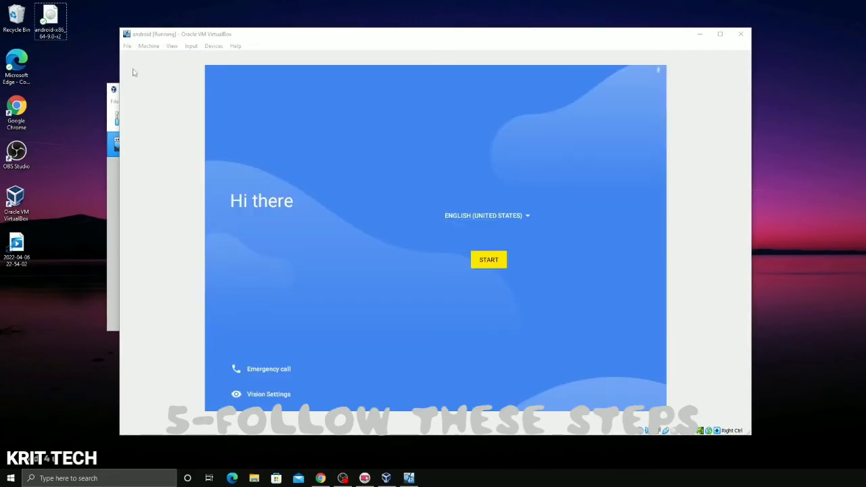
pyautogui.click(498, 281)
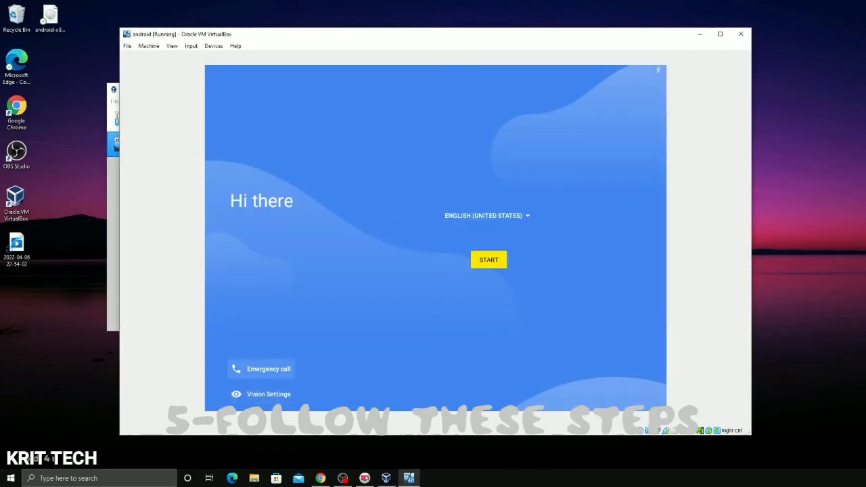
pyautogui.click(495, 270)
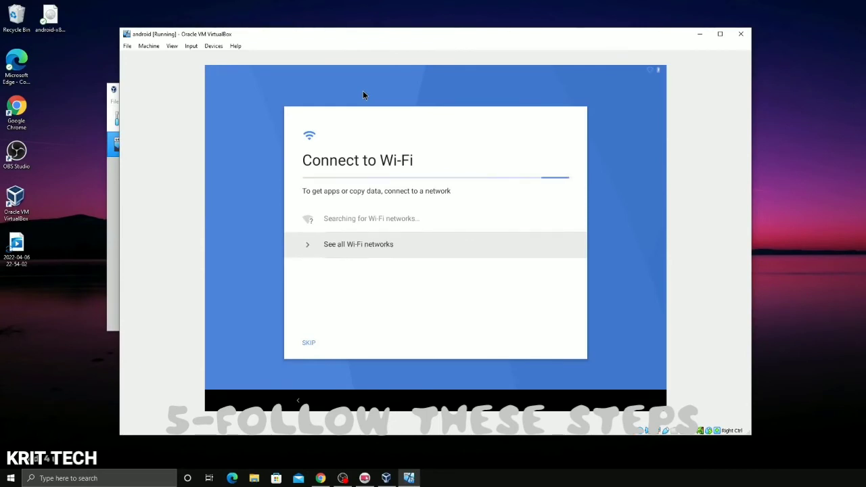
pyautogui.click(308, 343)
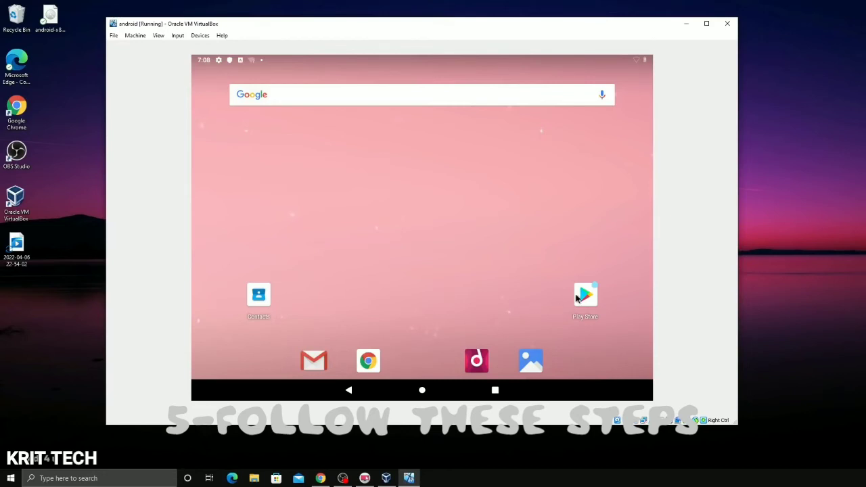
# Examine the Android home screen and the list of preinstalled apps in the app drawer
pyautogui.moveTo(440, 335); pyautogui.dragTo(452, 176)
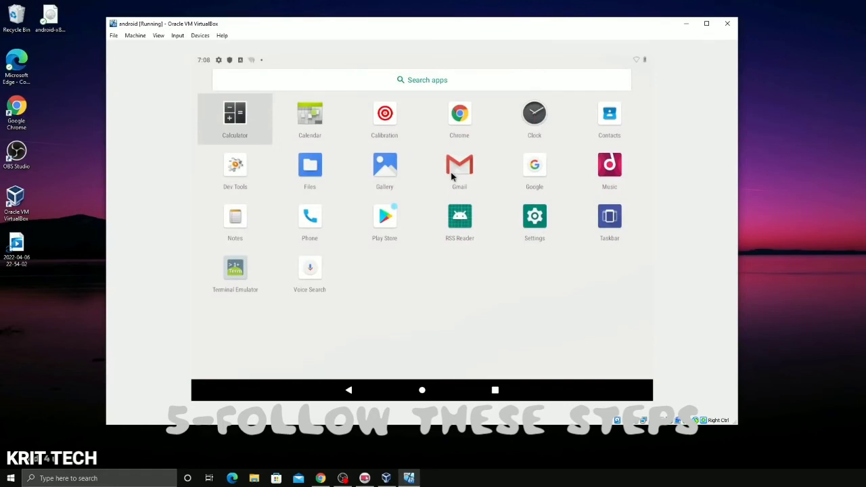
pyautogui.moveTo(419, 122); pyautogui.dragTo(437, 313)
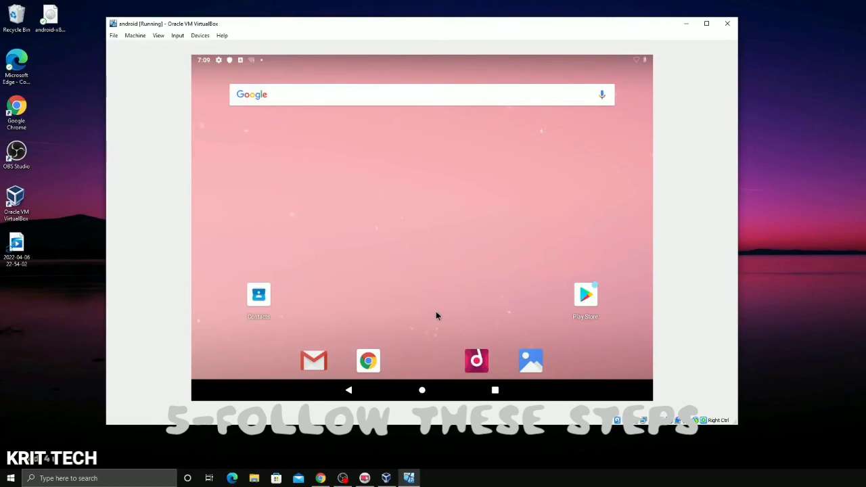
pyautogui.moveTo(439, 312); pyautogui.dragTo(436, 80)
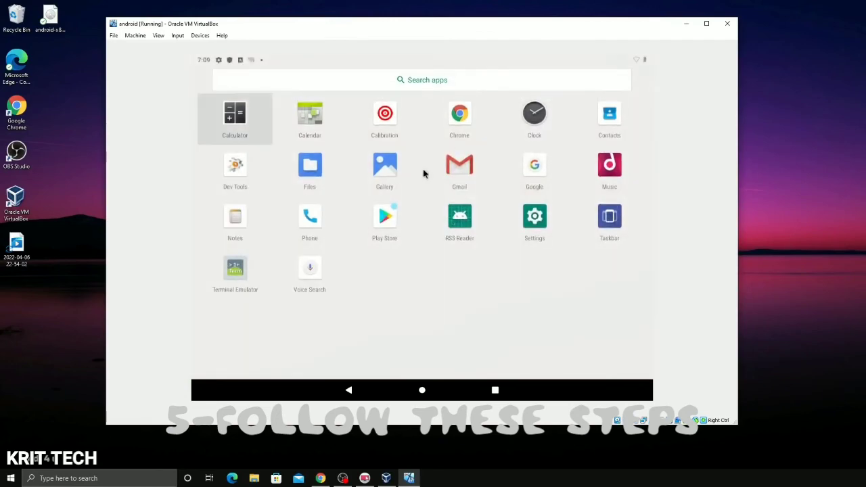
pyautogui.moveTo(423, 168); pyautogui.dragTo(449, 366)
pyautogui.moveTo(441, 320); pyautogui.dragTo(422, 177)
pyautogui.moveTo(426, 141); pyautogui.dragTo(422, 319)
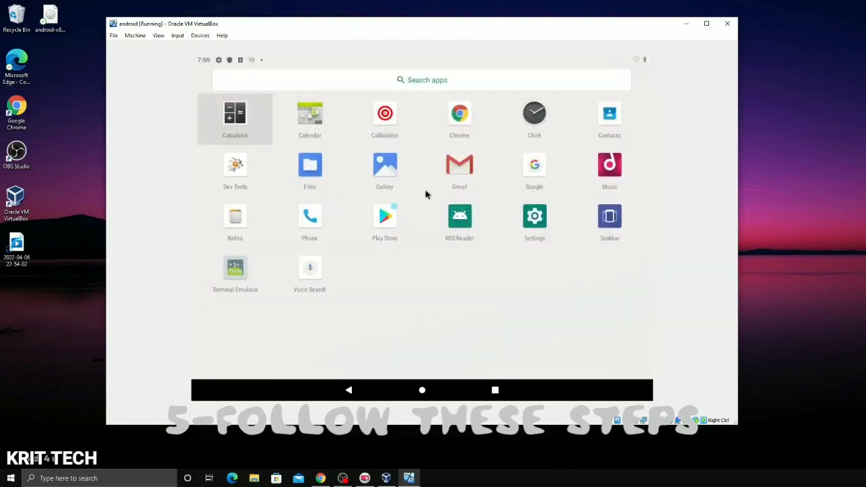